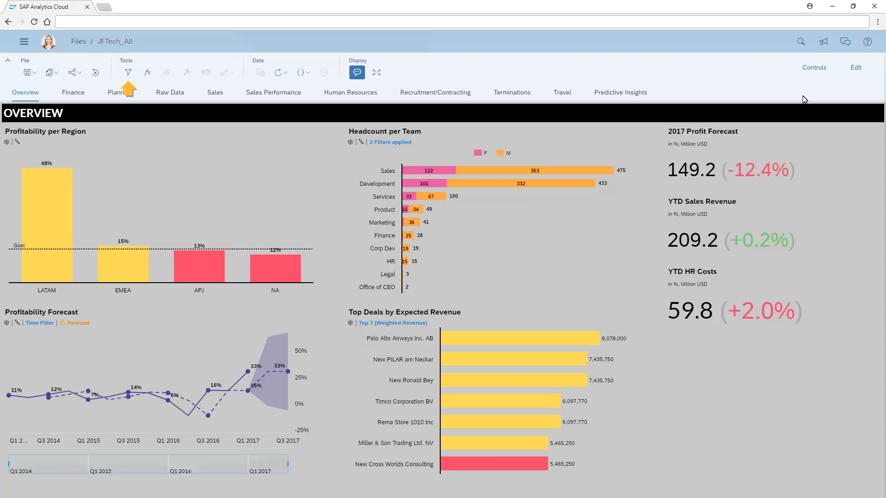
# Start a new story filter in edit mode and check which models are available as its data source.
pyautogui.click(856, 68)
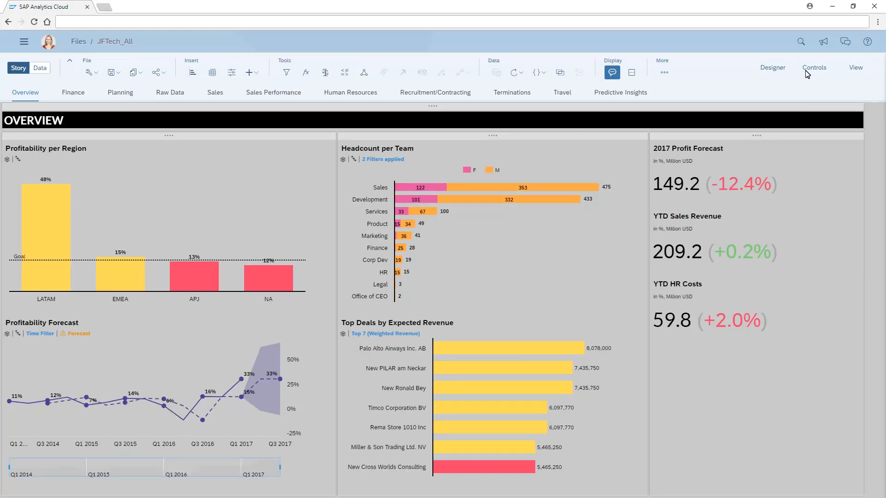
pyautogui.click(287, 74)
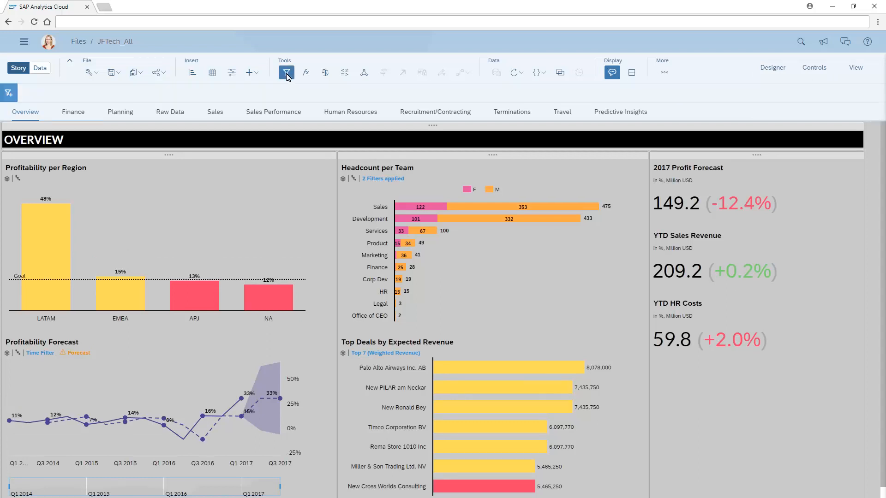
pyautogui.click(8, 95)
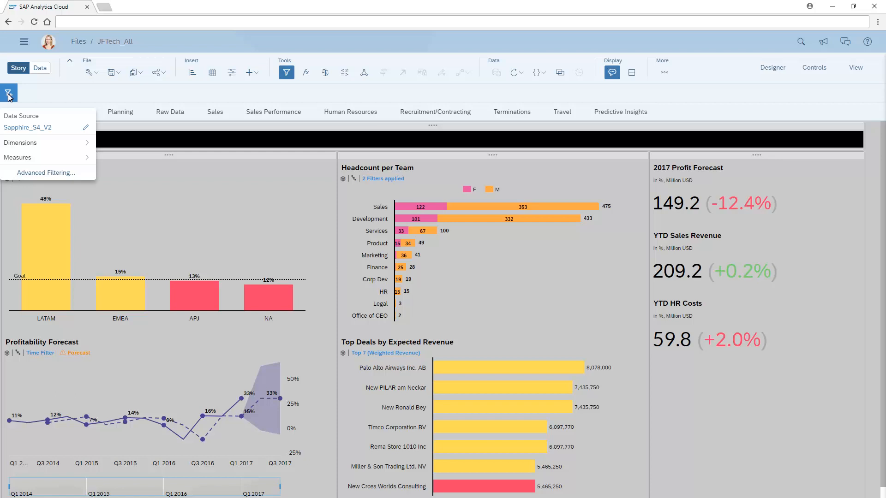
pyautogui.click(85, 128)
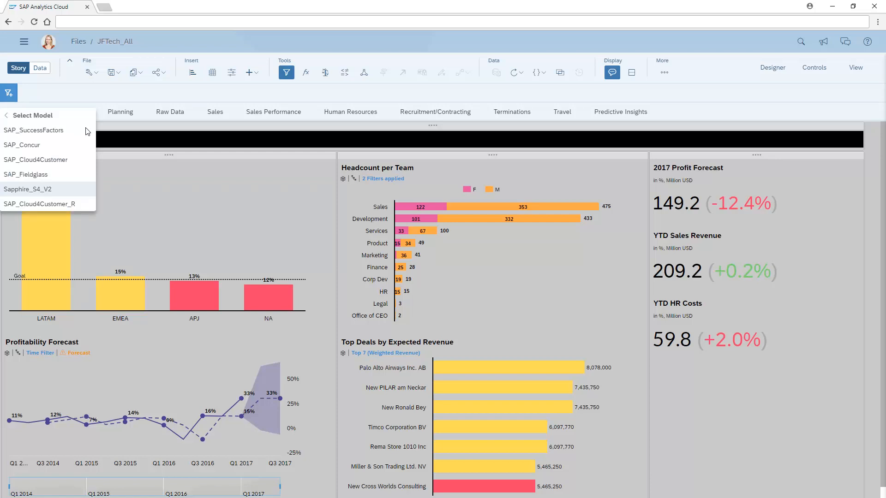
pyautogui.click(6, 117)
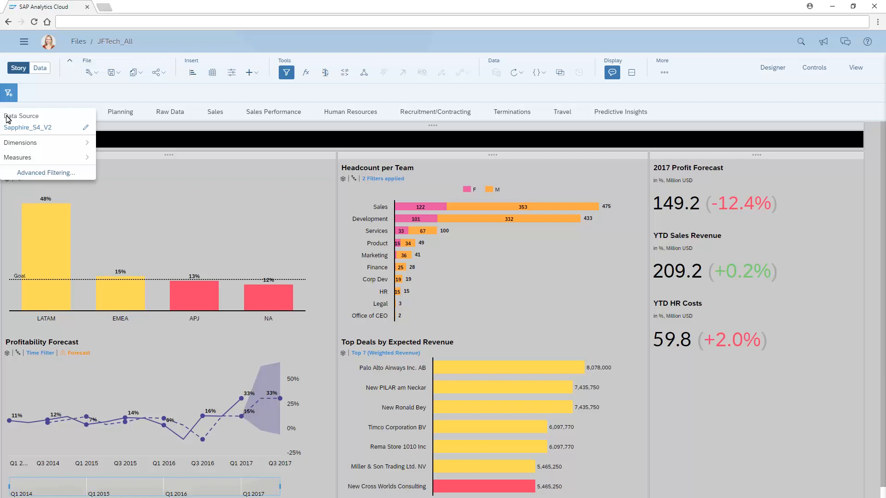
# Add a story filter on the Region dimension with the GLOBAL members LATAM and NA selected.
pyautogui.click(12, 144)
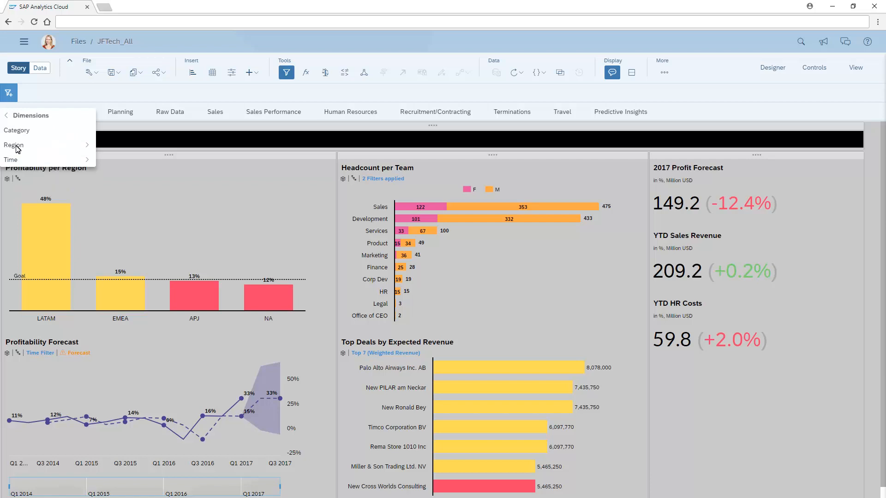
pyautogui.click(18, 145)
pyautogui.click(14, 132)
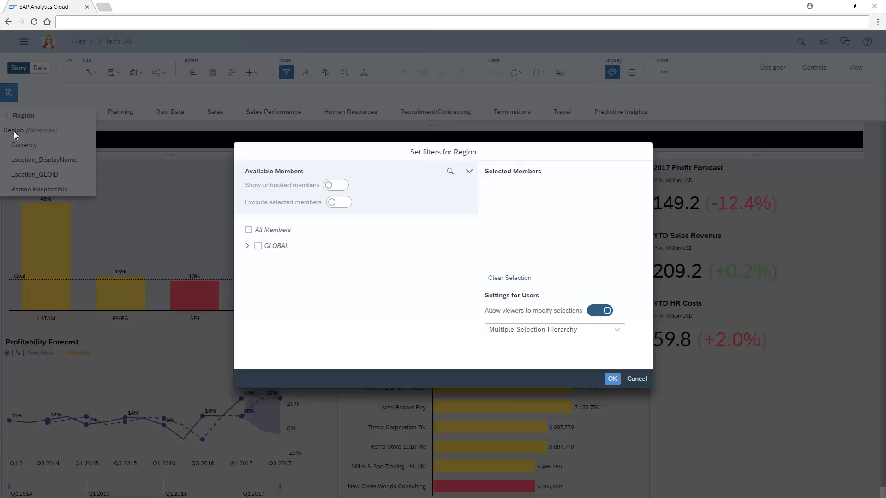
pyautogui.click(247, 246)
pyautogui.click(265, 263)
pyautogui.click(266, 311)
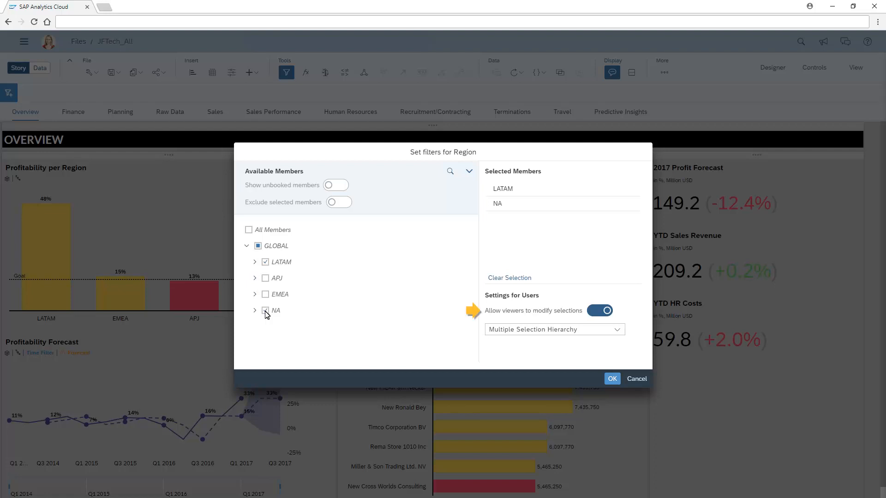
# Set the Region filter's viewer selection type to Multiple Selection Hierarchy and apply the filter.
pyautogui.click(618, 331)
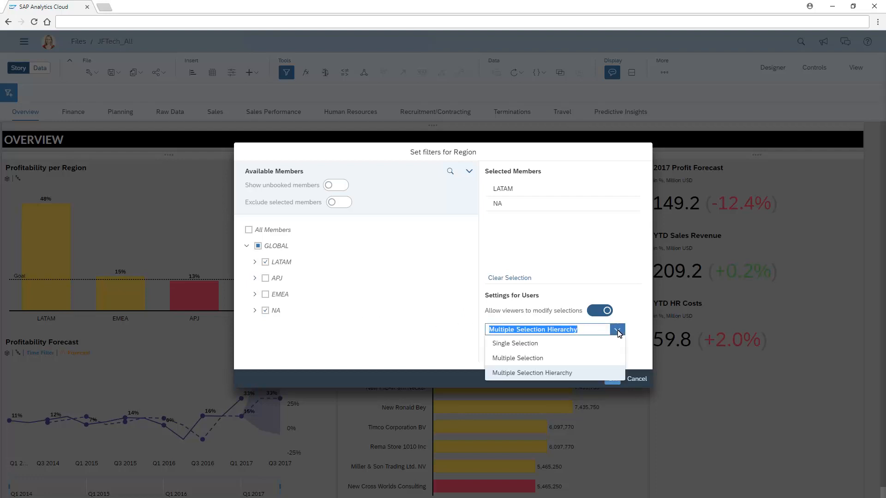
pyautogui.click(531, 374)
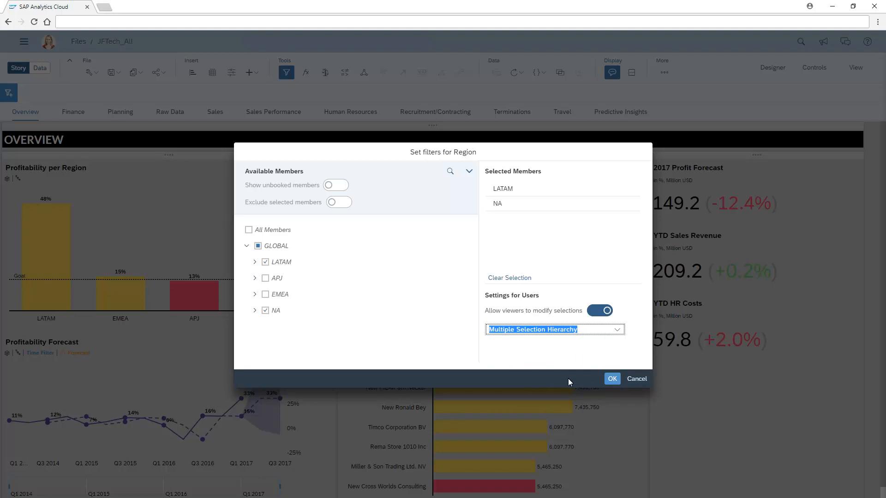
pyautogui.click(612, 380)
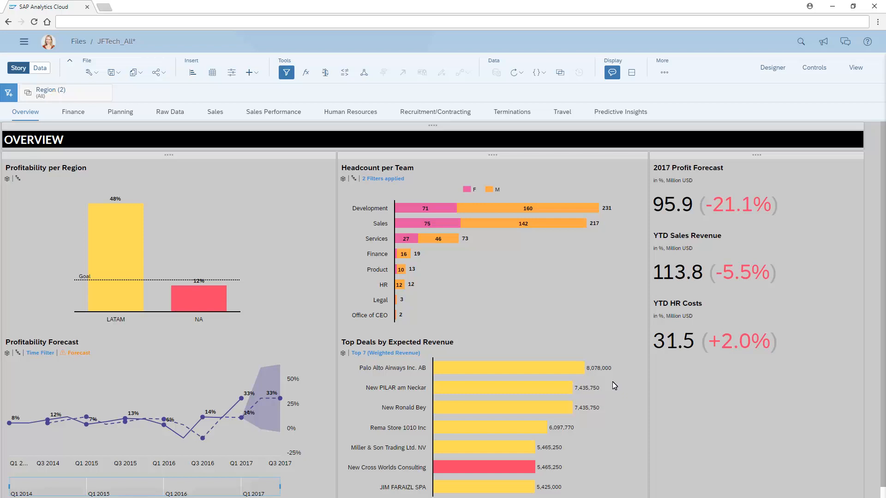
# On the Finance page, review the member selection and user settings of the Region story filter.
pyautogui.click(74, 114)
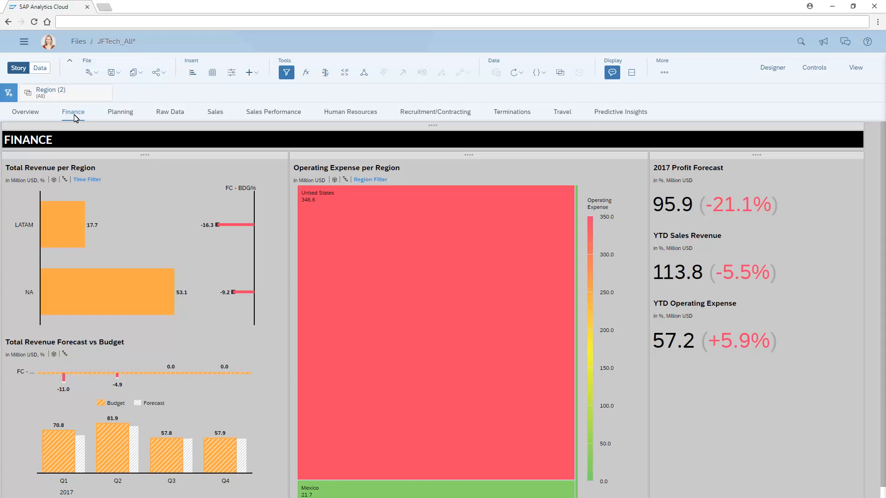
pyautogui.click(48, 96)
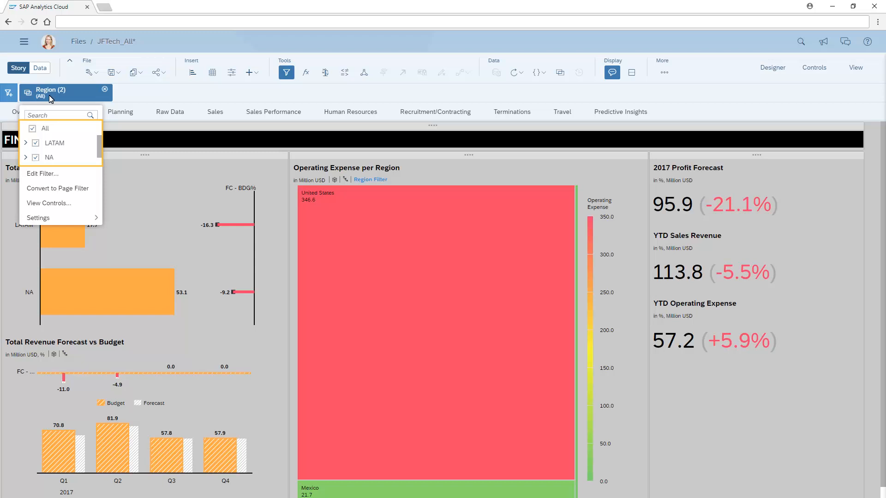
pyautogui.click(42, 174)
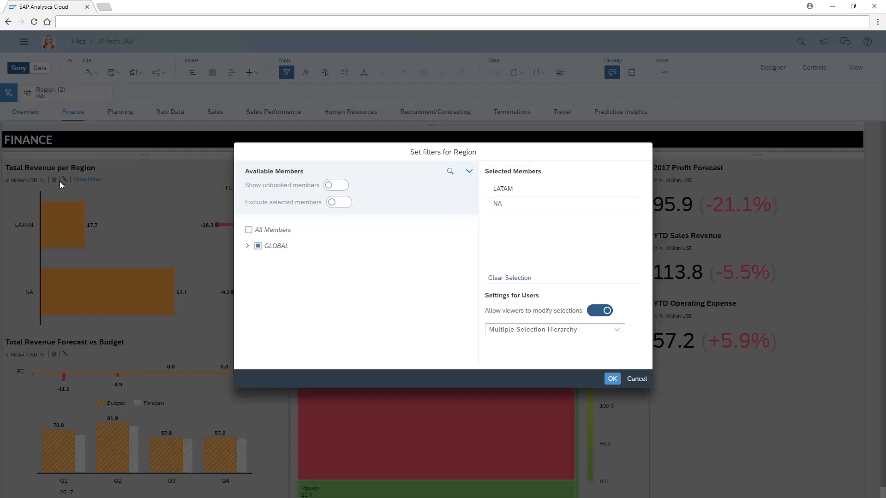
pyautogui.click(248, 247)
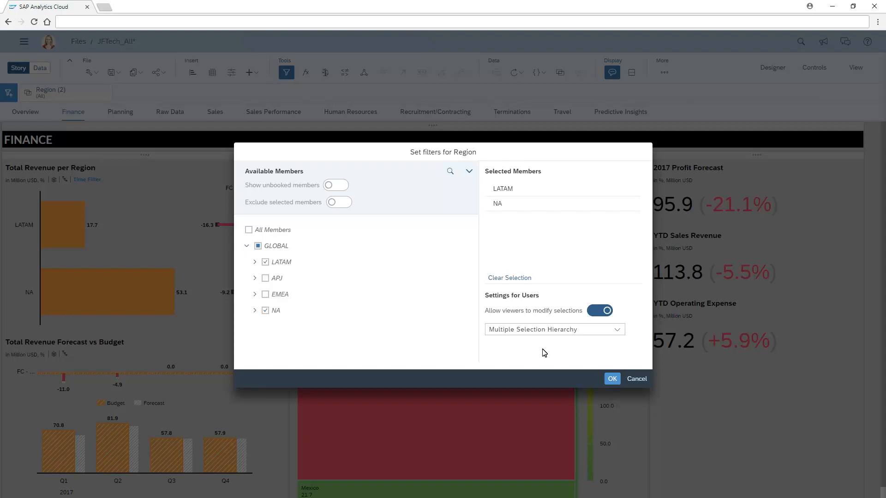
pyautogui.click(637, 380)
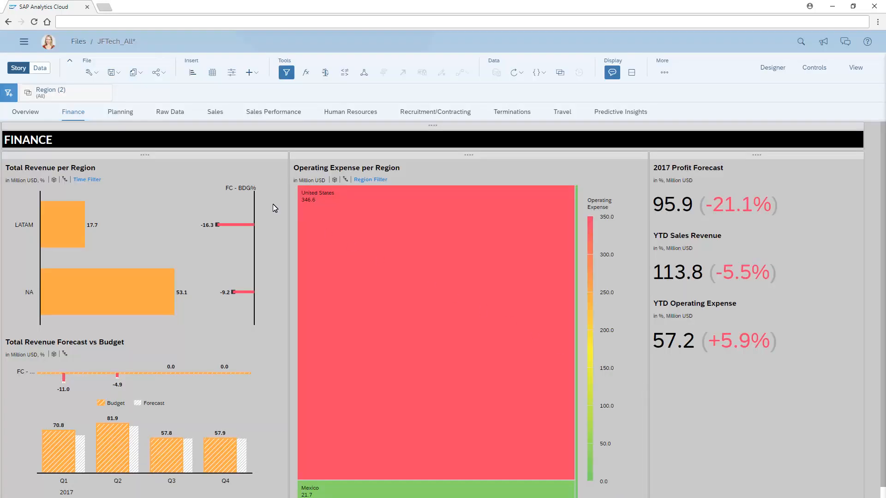
# Convert the Region story filter to a page filter on the Finance page and compare the Overview page with it.
pyautogui.click(53, 98)
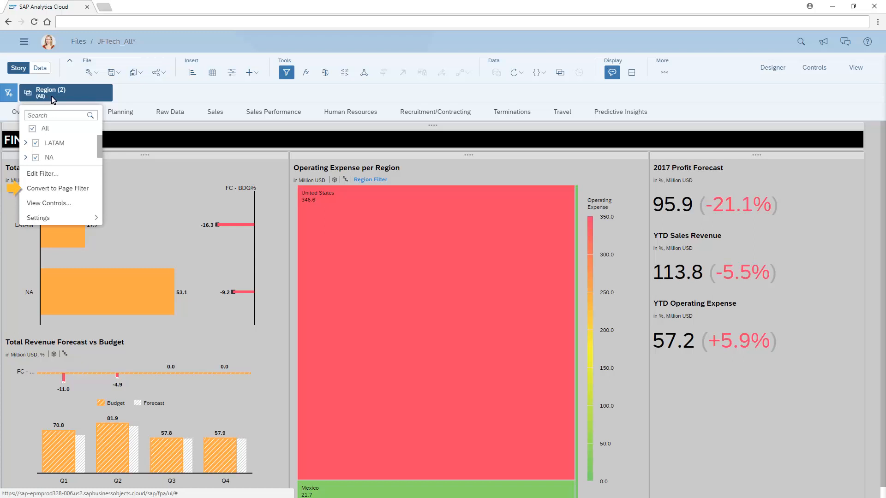
pyautogui.click(54, 191)
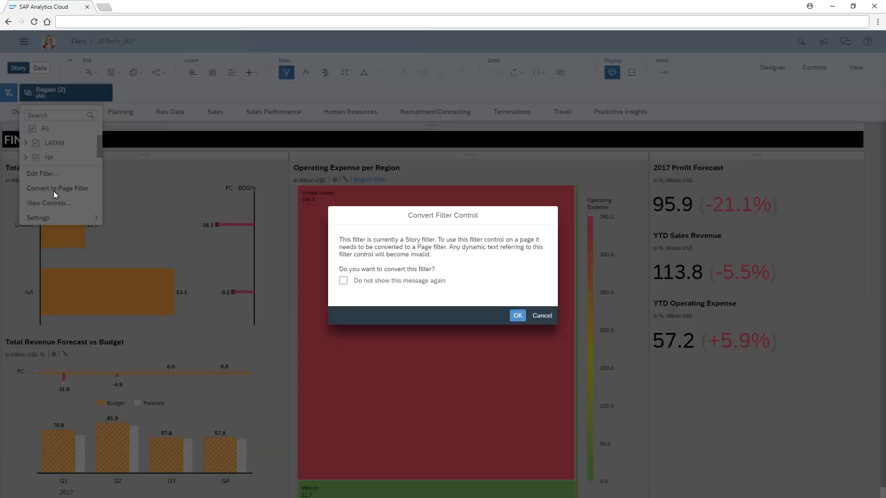
pyautogui.click(518, 316)
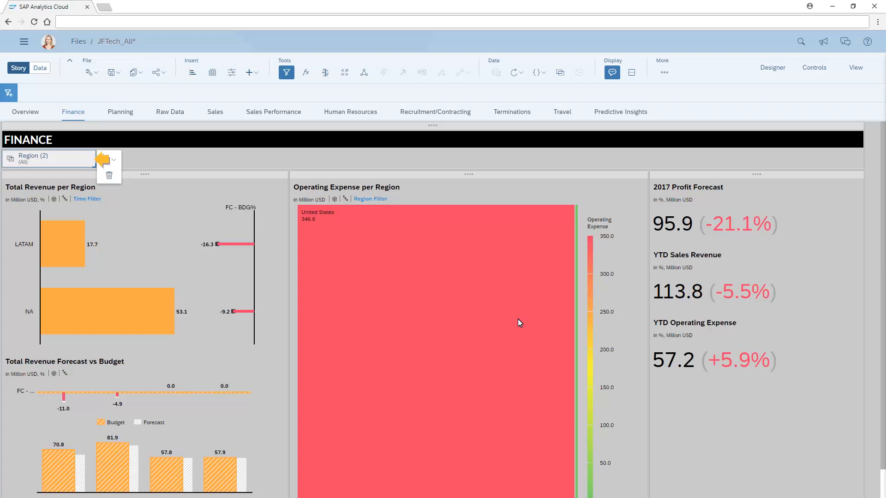
pyautogui.click(27, 116)
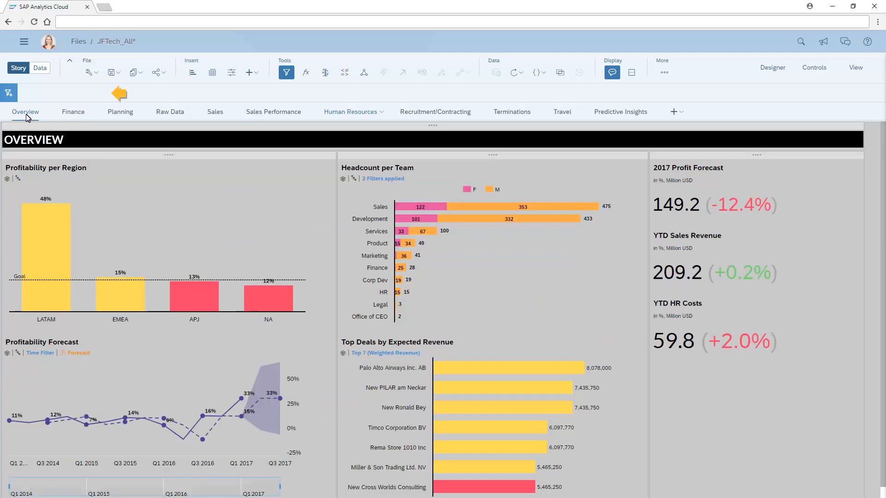
pyautogui.click(73, 115)
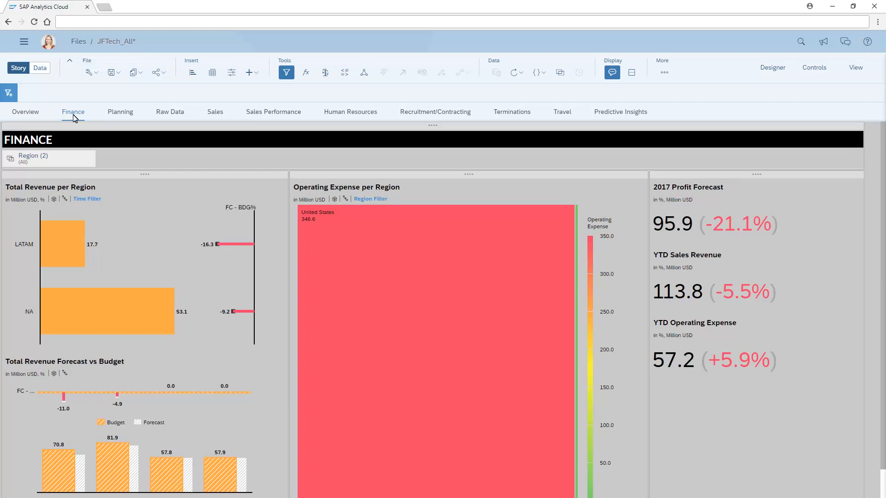
# Convert the Region page filter on the Finance page back to a story filter.
pyautogui.click(34, 162)
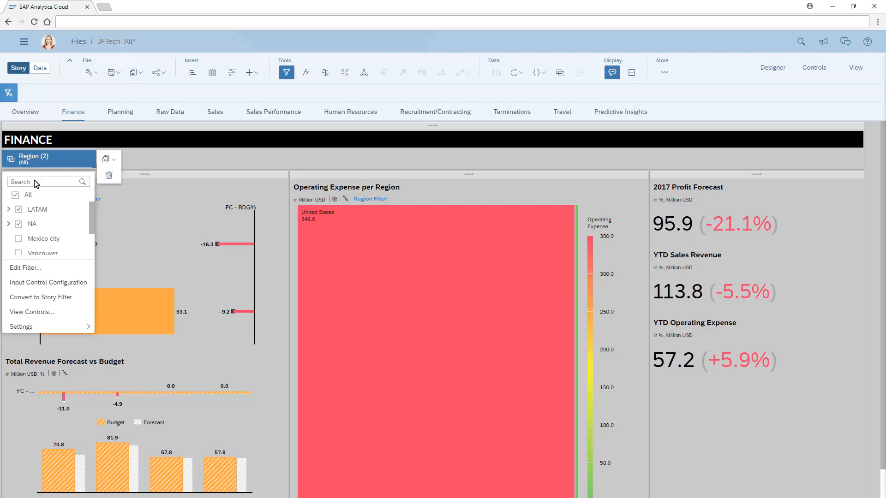
pyautogui.click(37, 299)
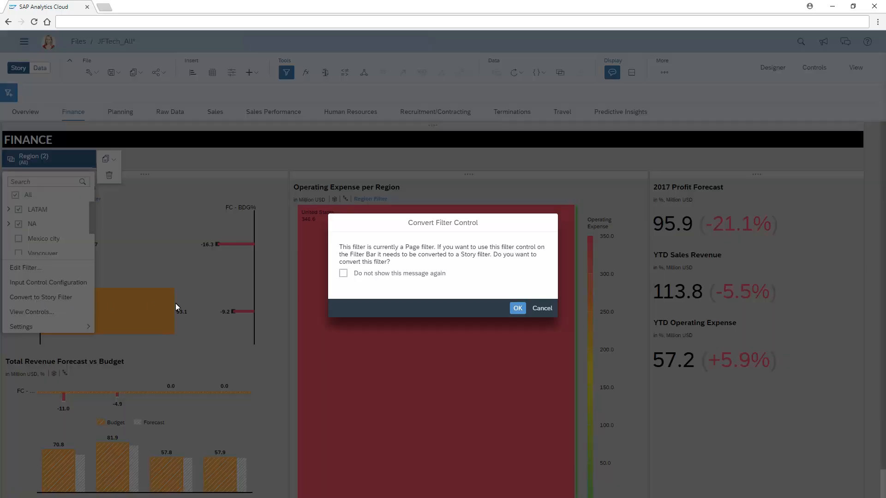
pyautogui.click(518, 309)
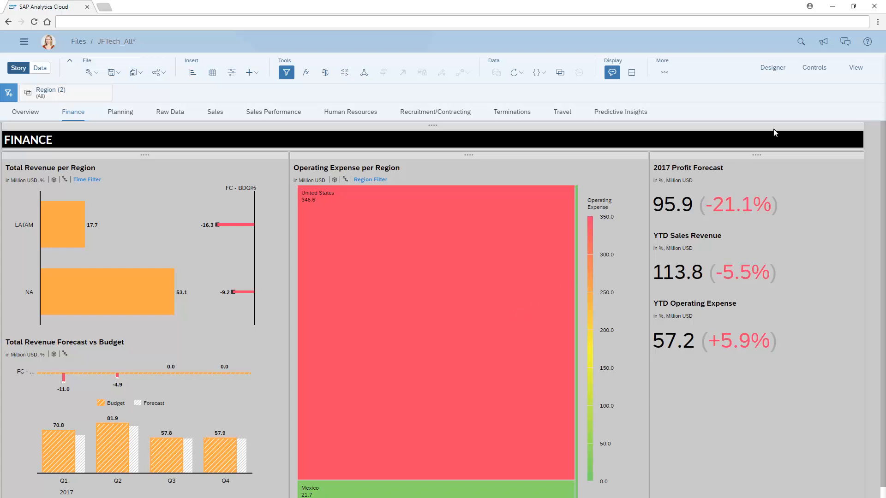
# Return the story to view mode, check the Region filter's viewer options and hide the filter bar.
pyautogui.click(856, 69)
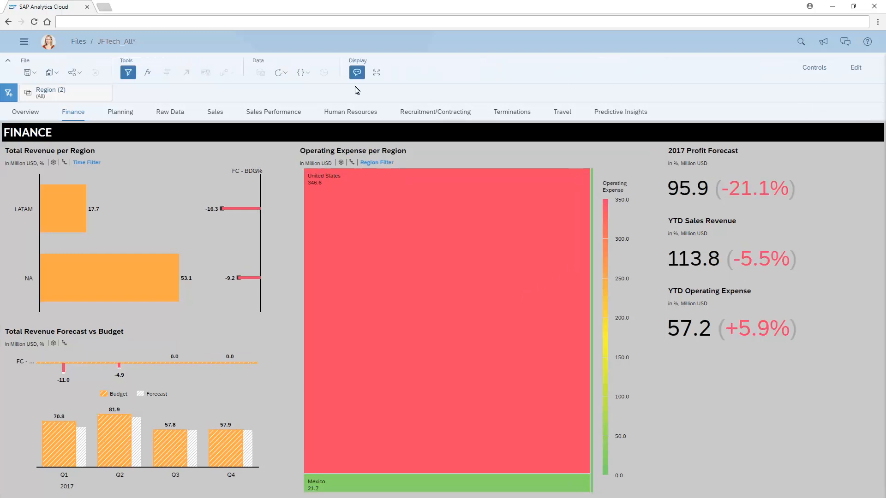
pyautogui.click(53, 98)
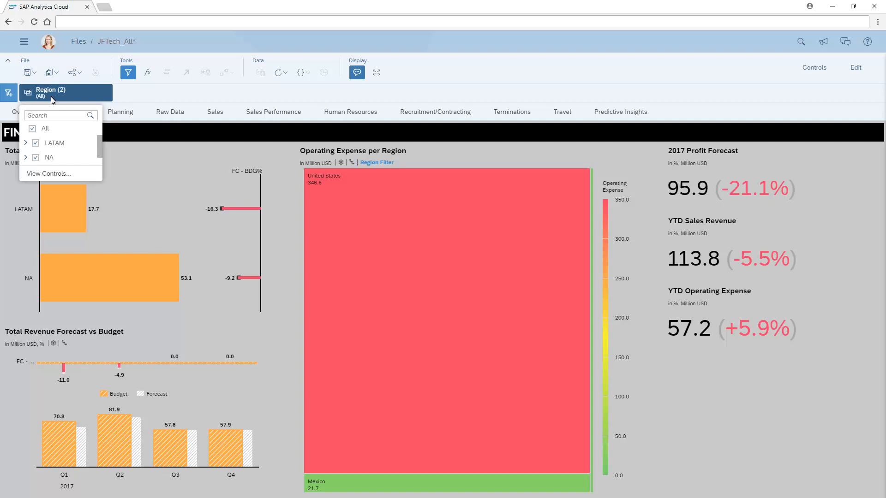
pyautogui.click(129, 79)
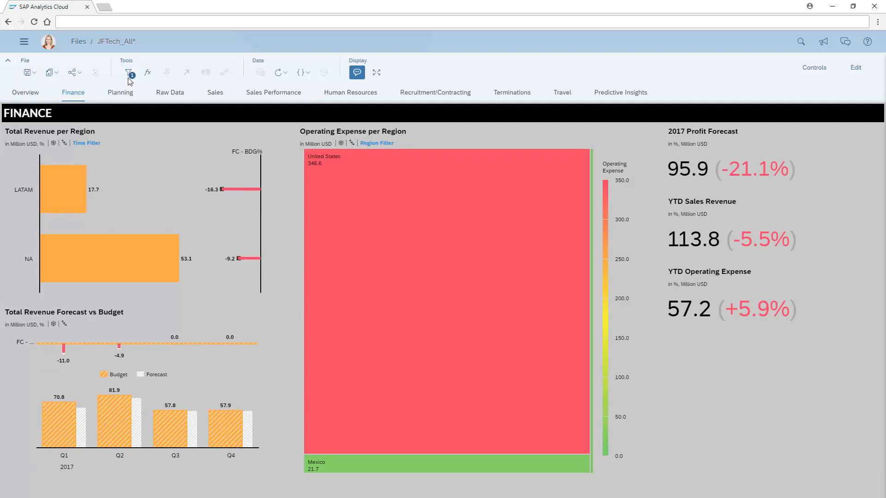